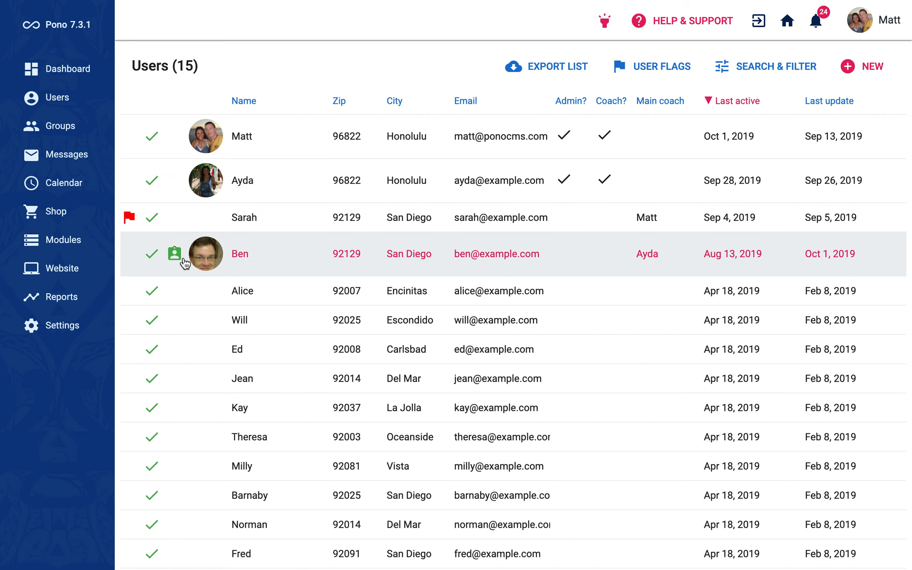
Step: Open the flagged San Diego client's account and add a program titled '3 month nutrition counseling'
mouse_move(175, 263)
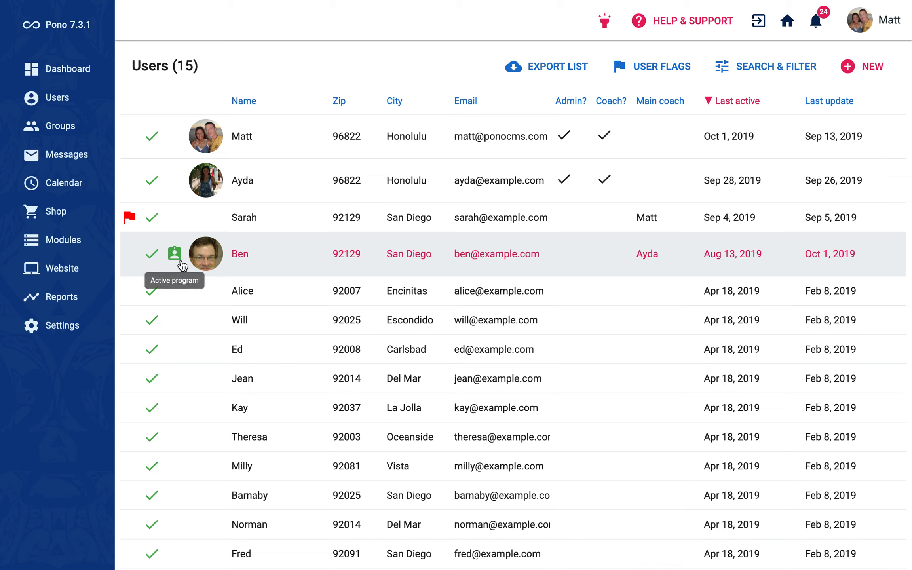
left_click(179, 218)
left_click(230, 214)
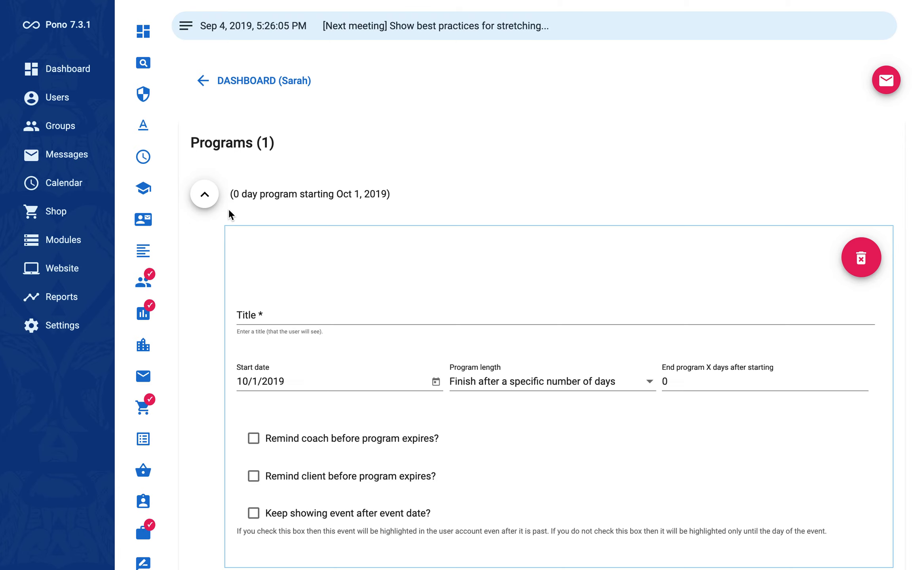
left_click(292, 314)
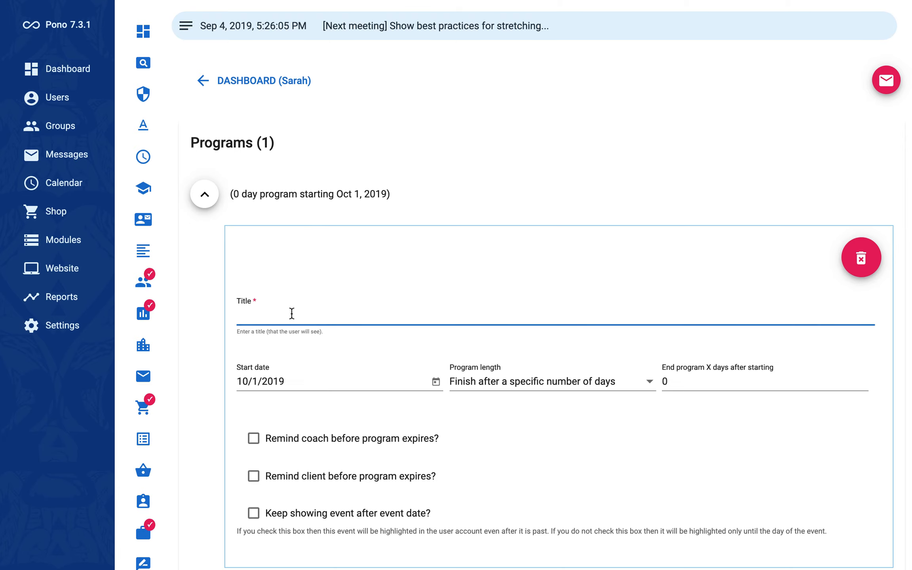
type("3 month nut")
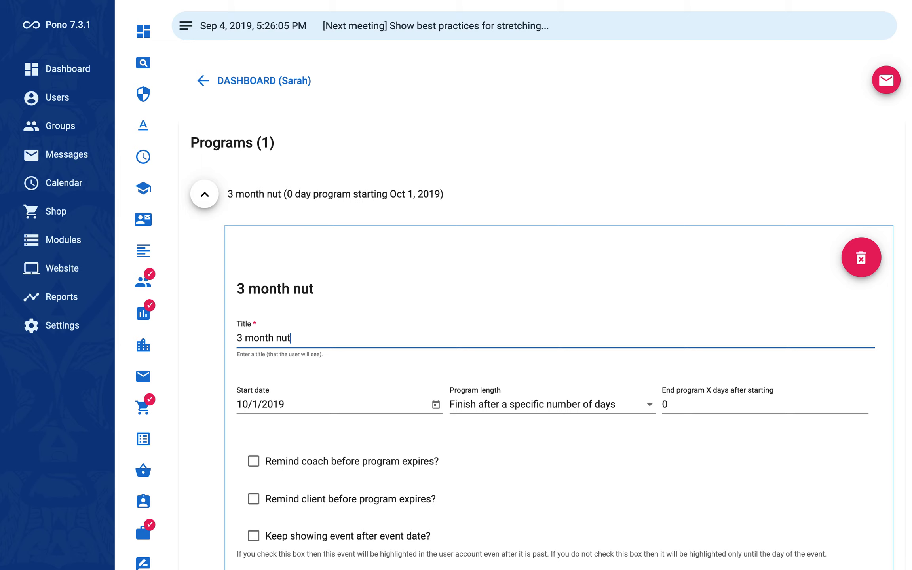
type("rition counseling")
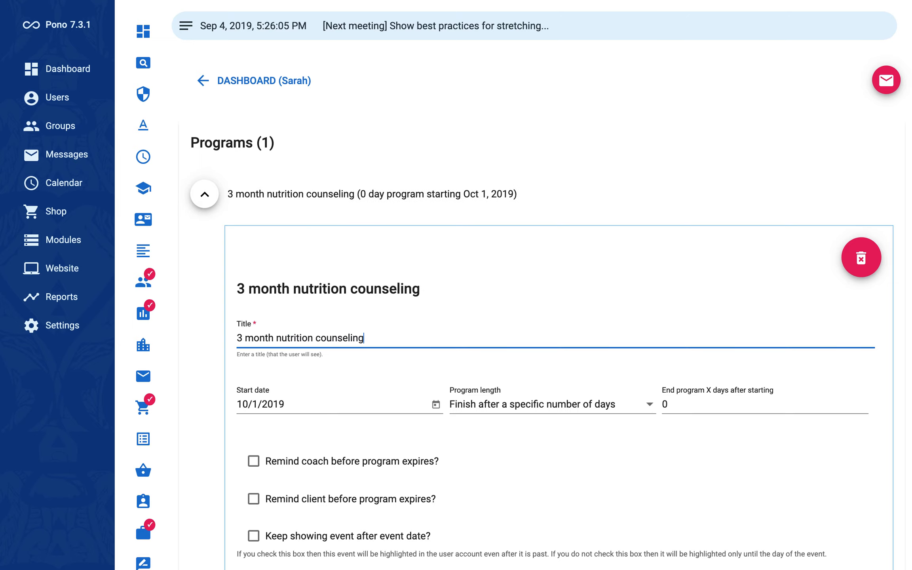
scroll(372, 356, "down", 2)
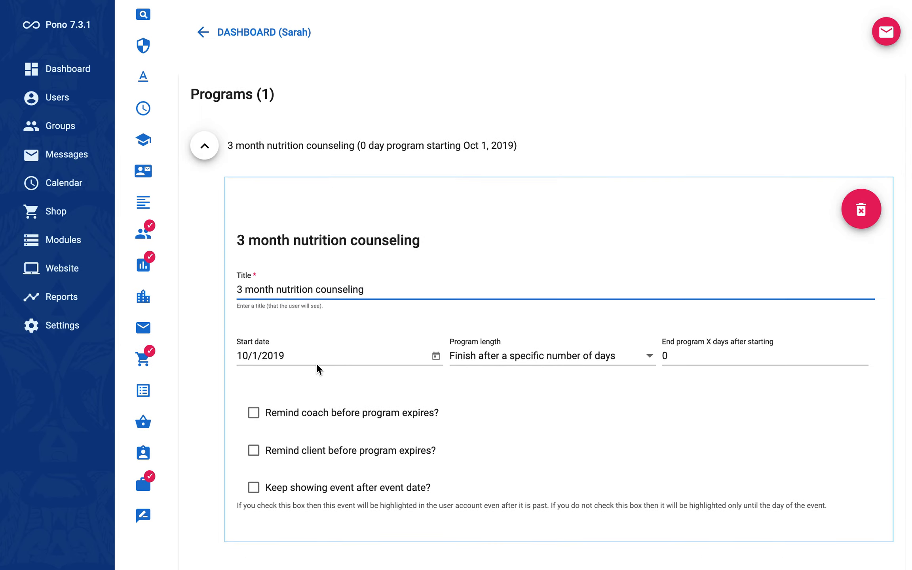
Step: Set the program start date to September 23, 2019
left_click(436, 356)
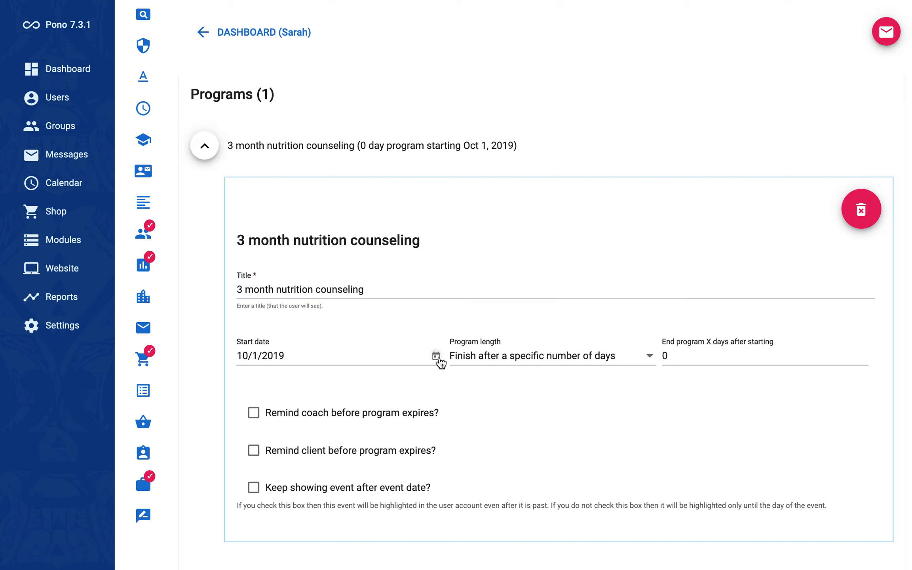
left_click(402, 114)
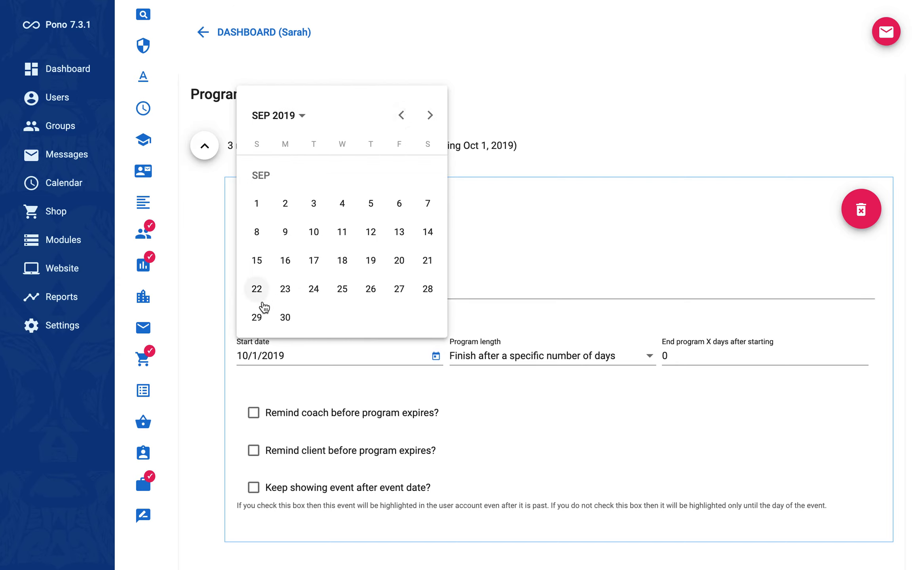
left_click(286, 290)
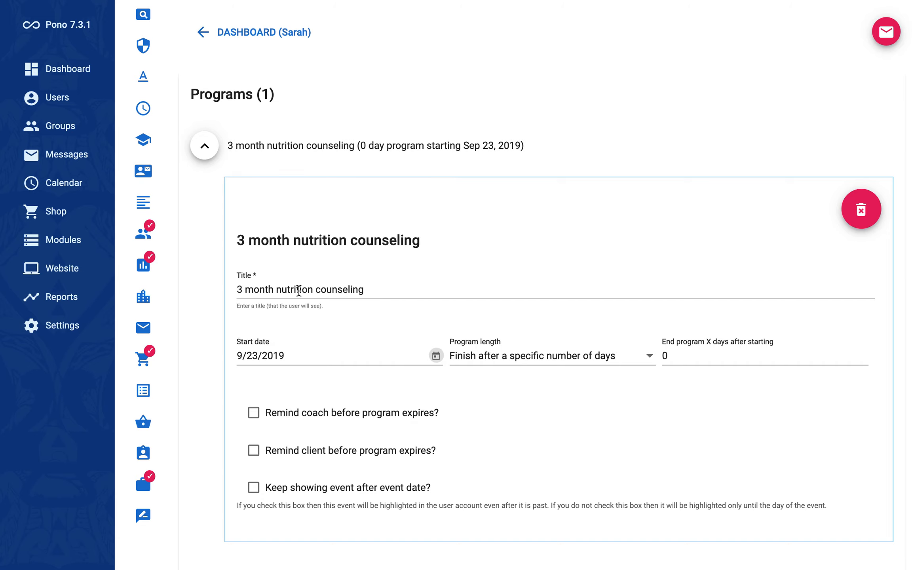
Step: Make the program finish after a specific number of days: 92
left_click(516, 363)
left_click(516, 362)
left_click(705, 355)
key("BackSpace")
type("92")
scroll(515, 396, "down", 2)
Step: Turn on the coach reminder before expiry, set to 7 days
left_click(256, 348)
left_click(510, 354)
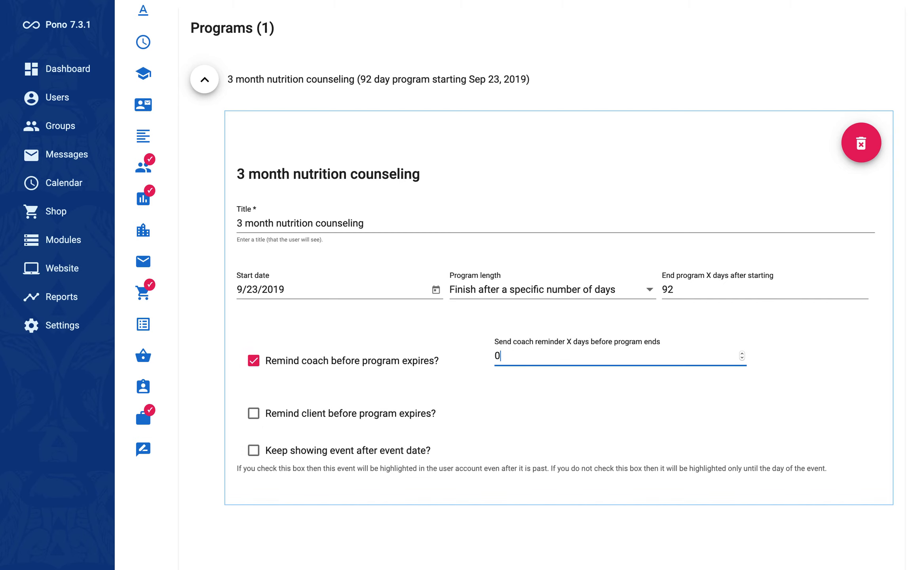
key("BackSpace")
type("7")
Step: Turn on the client reminder before expiry, set to 14 days
left_click(253, 414)
left_click(531, 423)
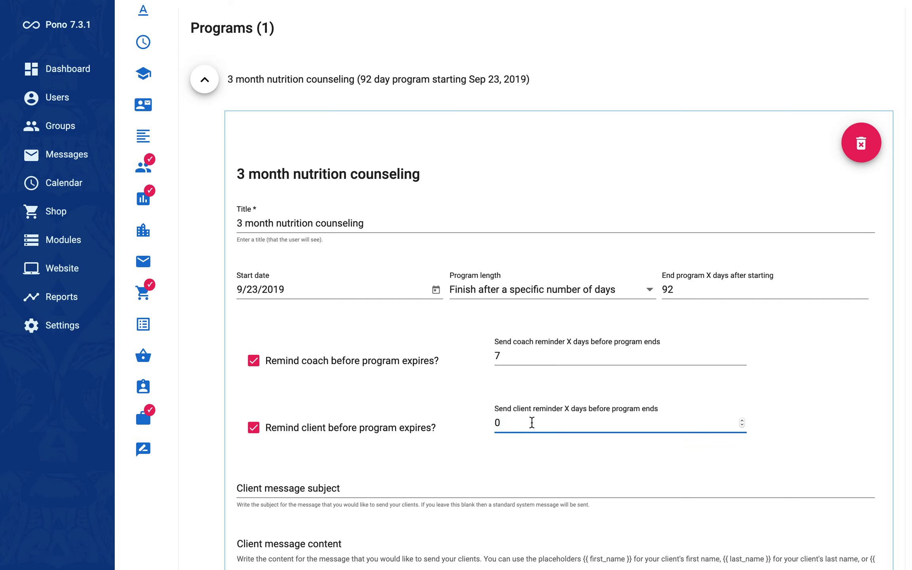
key("BackSpace")
type("14")
scroll(588, 434, "down", 3)
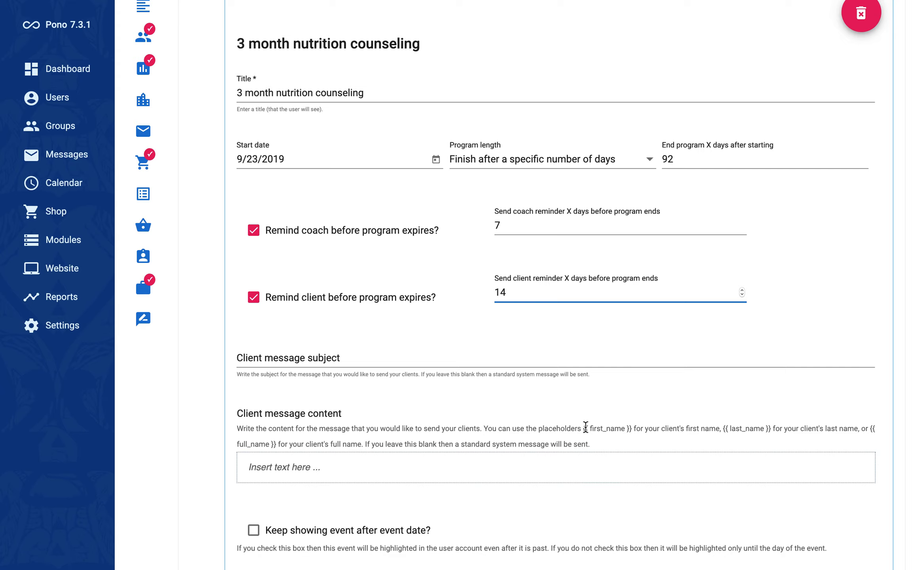
Step: Enter 'Hi {{ first_name }}' as the client message, correcting the 'fitst' typo
left_click(285, 467)
type("Hi {{ fitst_na")
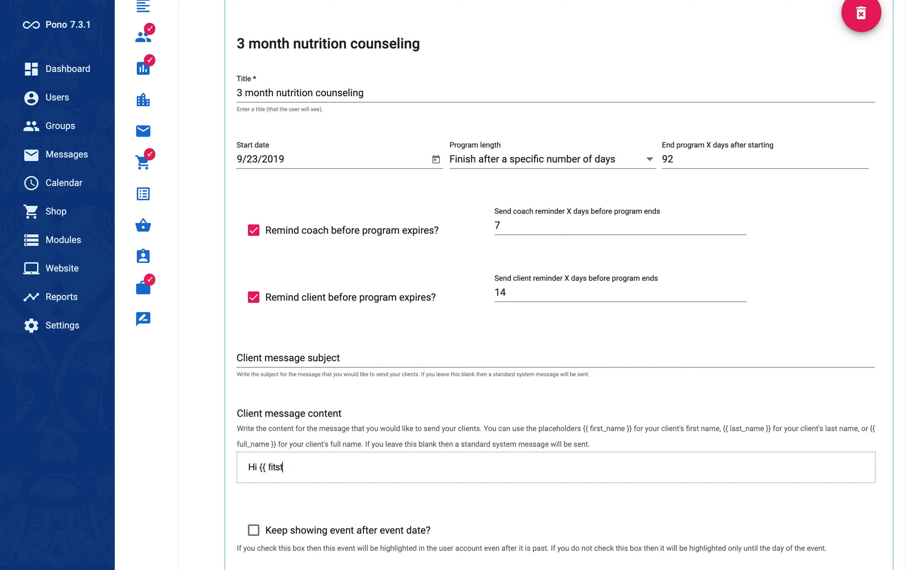
key("alt+shift+Left")
key("alt+shift+Left")
key("shift+Right")
key("shift+Right")
key("shift+Right")
key("shift+Right")
key("shift+Right")
key("shift+Right")
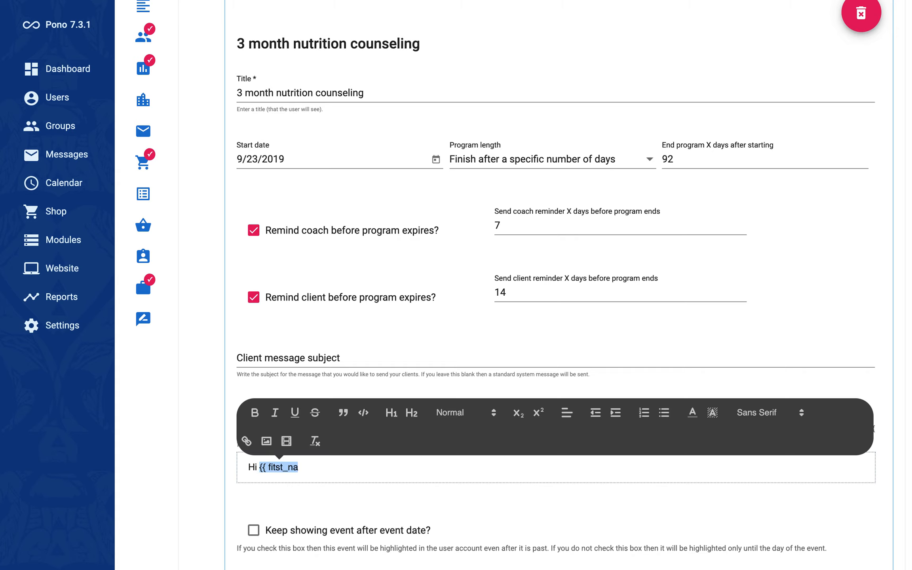
type("first")
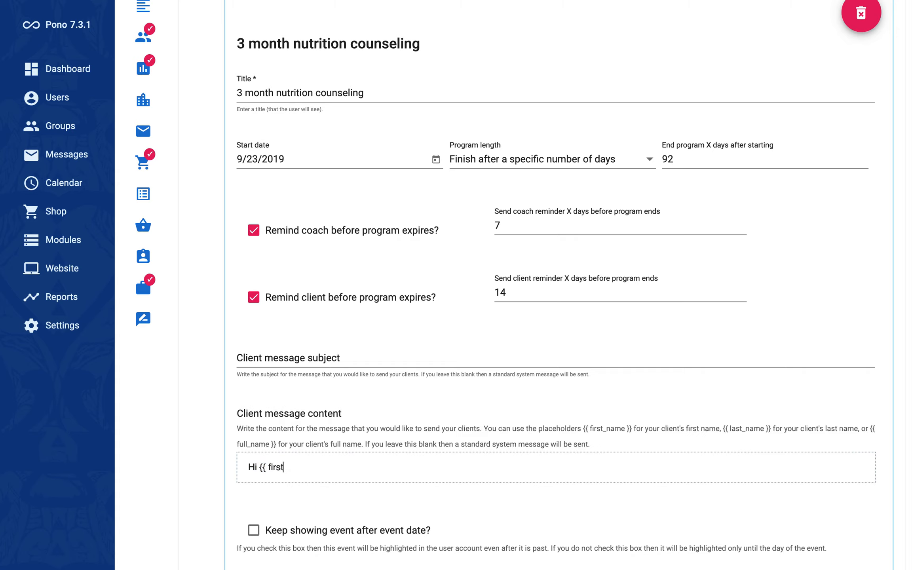
type("_name }}")
Step: Toggle 'Keep showing event' on, then back off
scroll(324, 396, "up", 3)
scroll(299, 130, "up", 4)
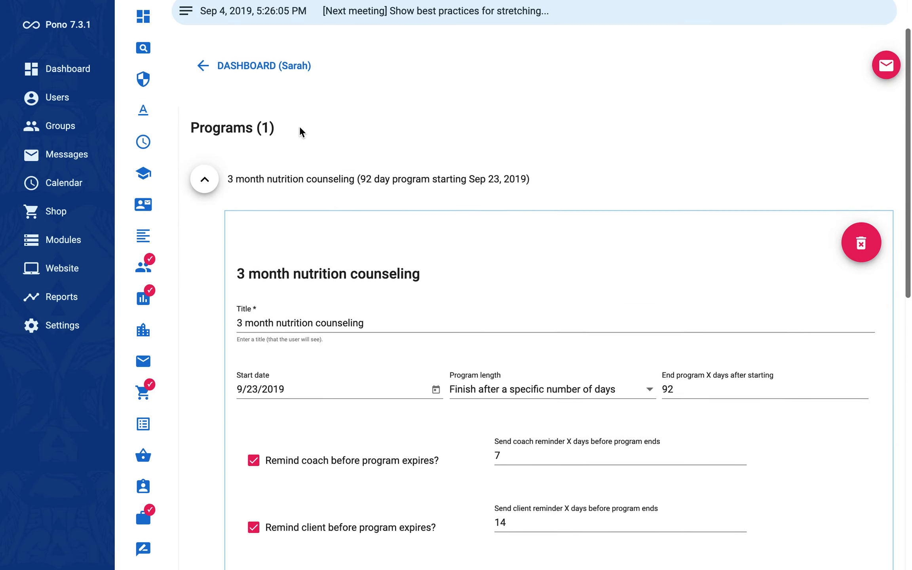
scroll(282, 195, "down", 5)
scroll(283, 196, "down", 5)
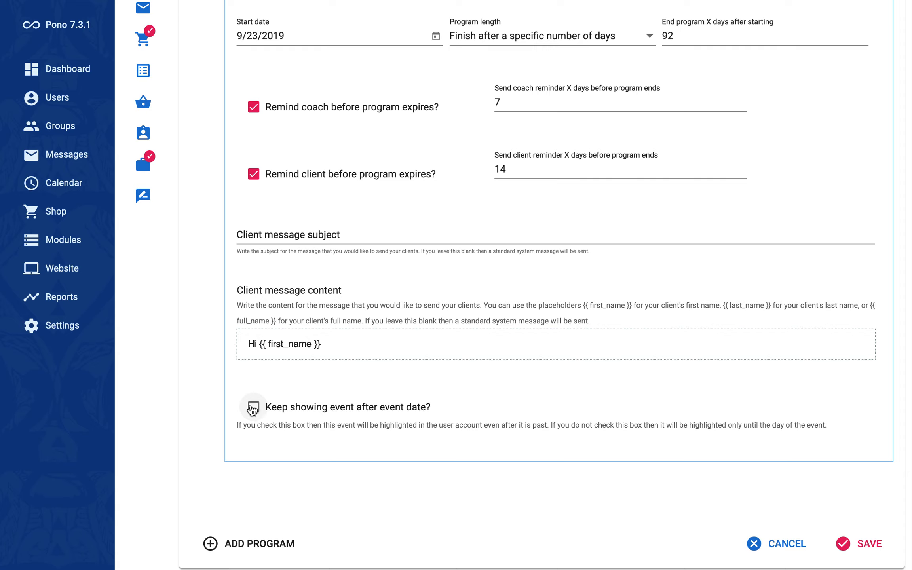
left_click(254, 408)
left_click(255, 411)
Step: Save the 3 month nutrition counseling program and go back via the DASHBOARD link
left_click(866, 546)
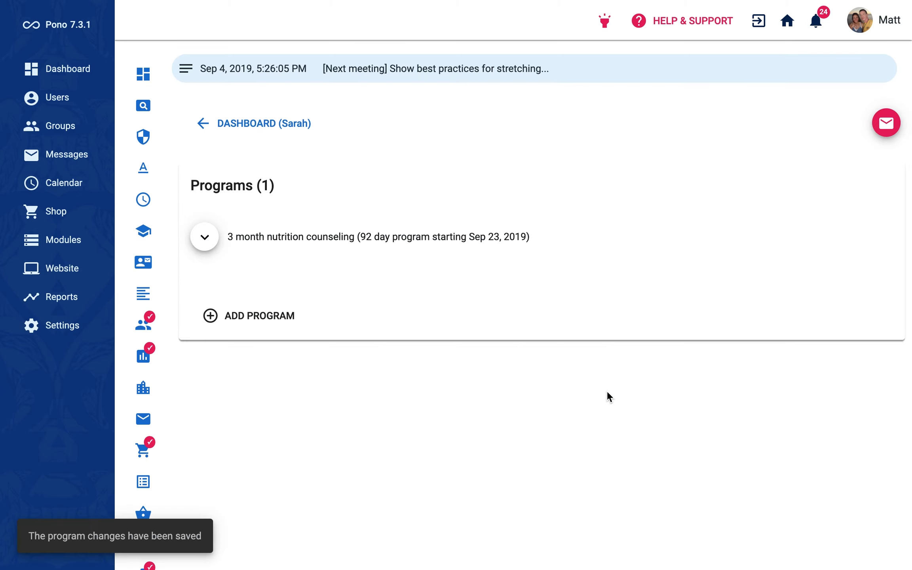
left_click(253, 124)
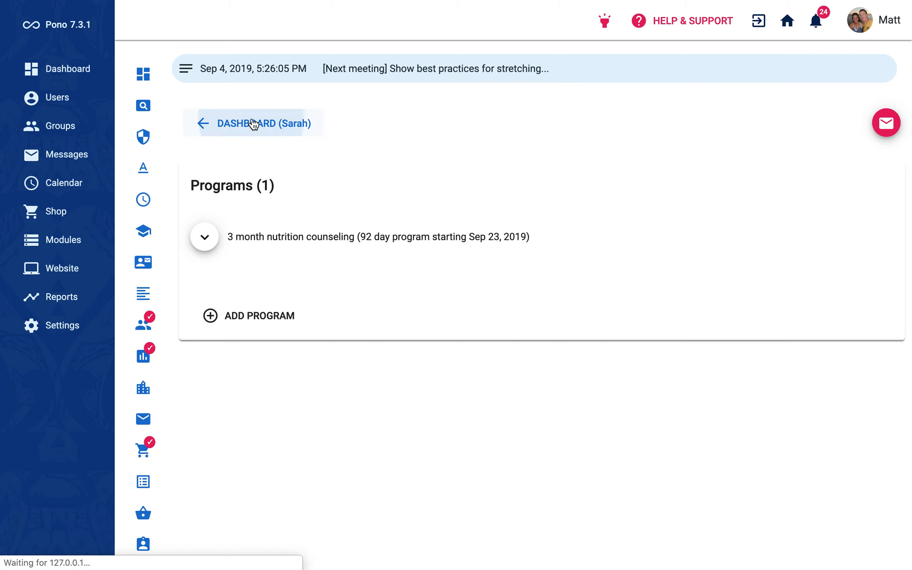